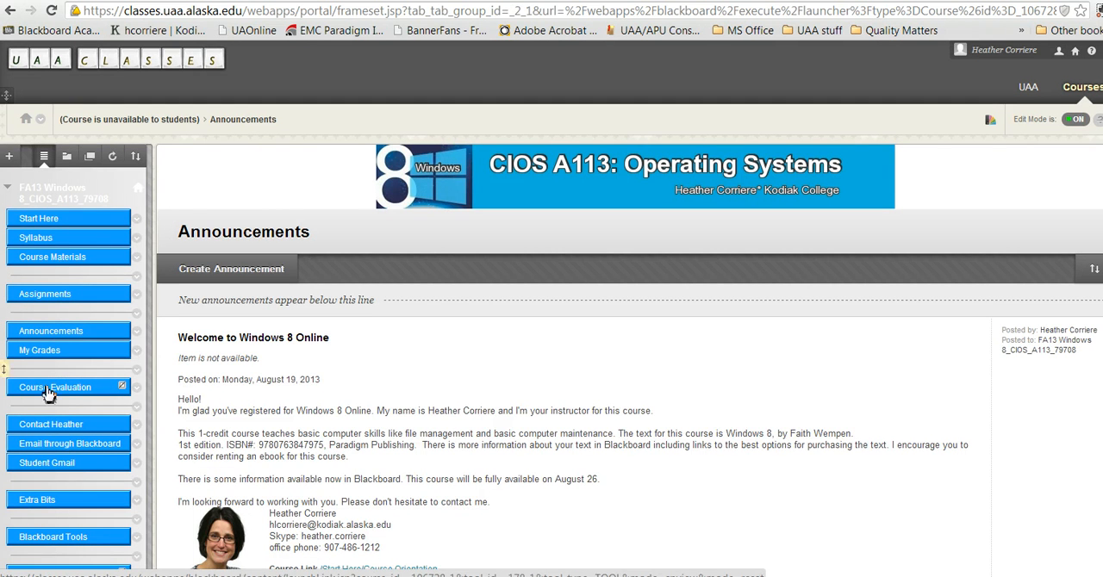
Step: Show the Course Materials page and browse its textbook and data file items
{"action": "left_click", "coordinate": [55, 258]}
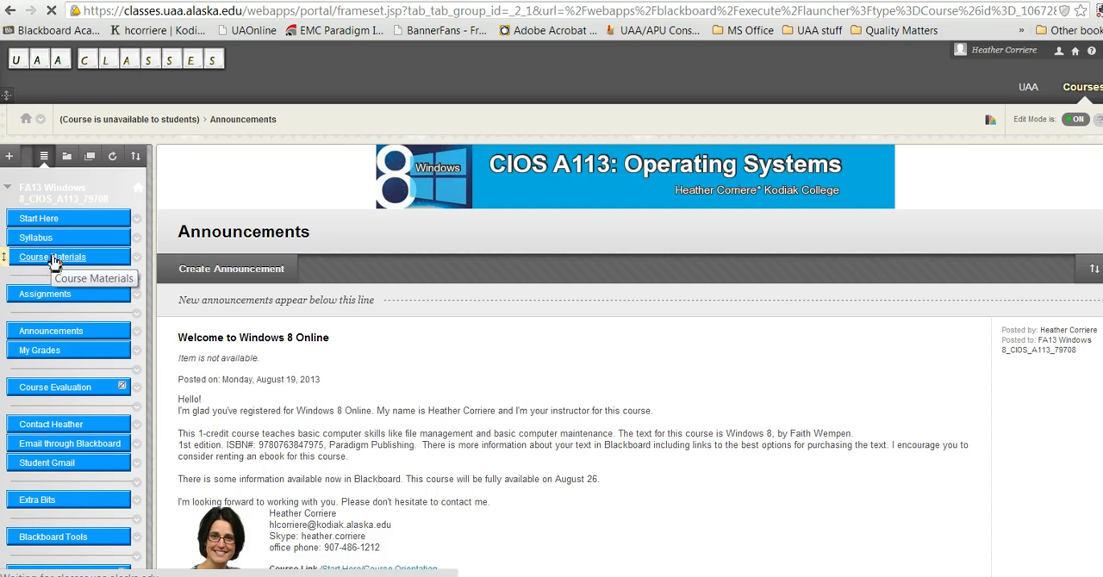
{"action": "scroll", "coordinate": [362, 372], "scroll_direction": "down", "scroll_amount": 5}
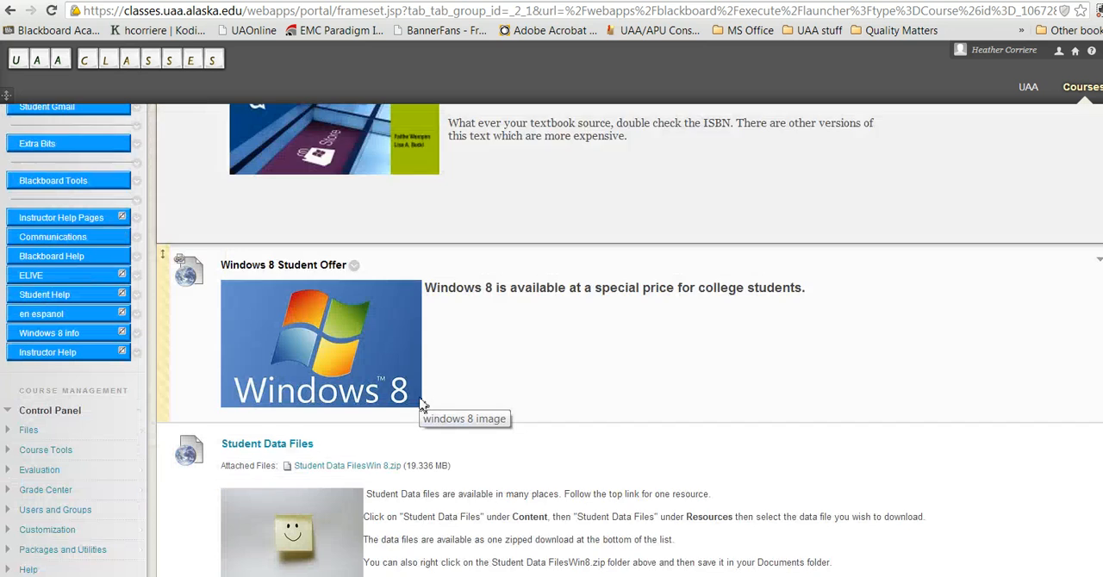
{"action": "scroll", "coordinate": [362, 372], "scroll_direction": "down", "scroll_amount": 3}
{"action": "left_click", "coordinate": [292, 303]}
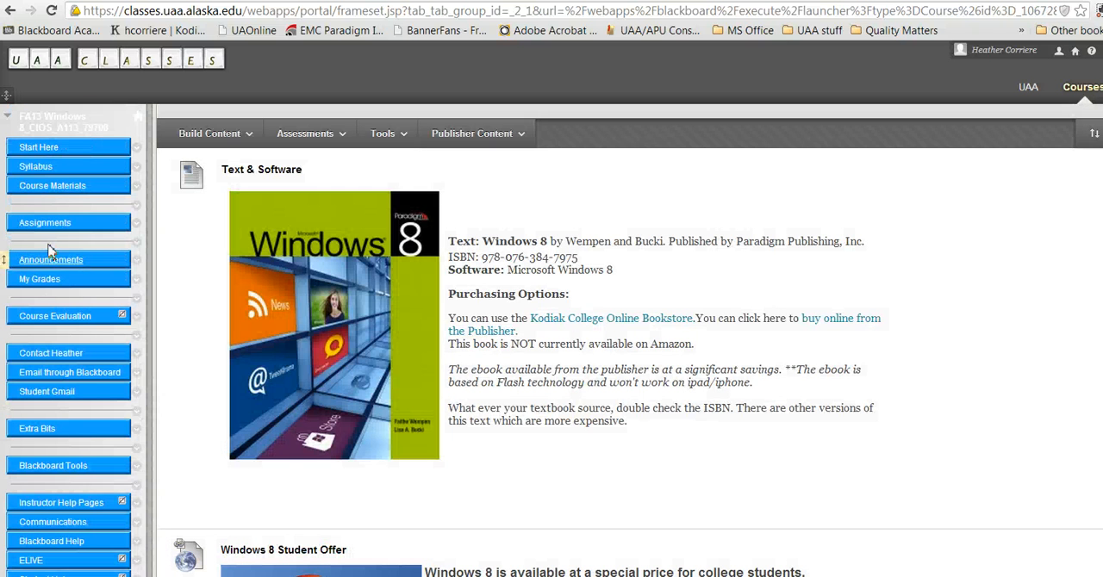
Step: Download Student Data FilesWin 8.zip from the Assignments page and show its download options
{"action": "left_click", "coordinate": [47, 224]}
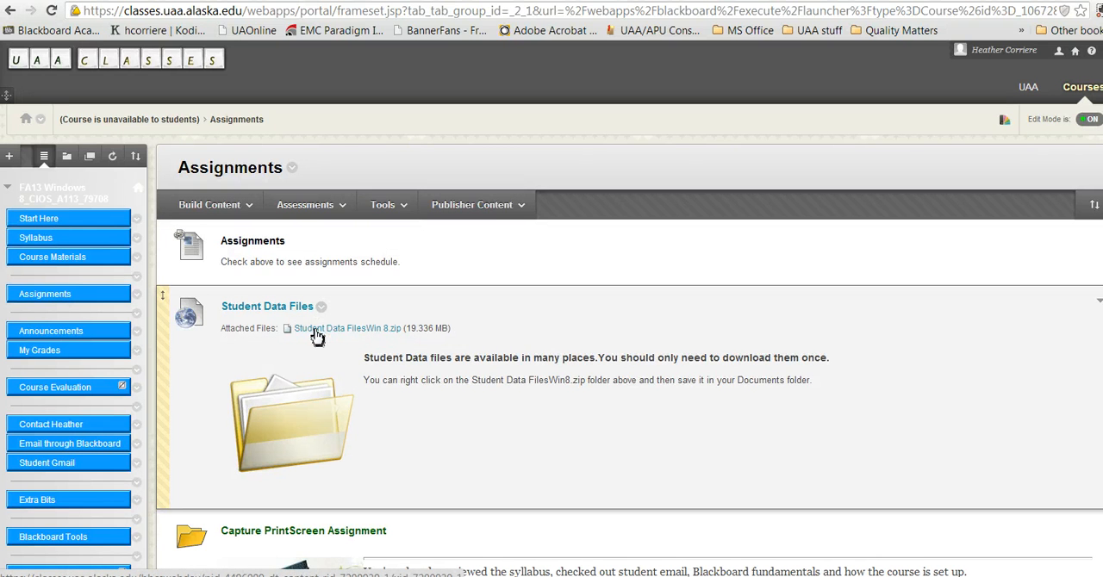
{"action": "left_click", "coordinate": [372, 332]}
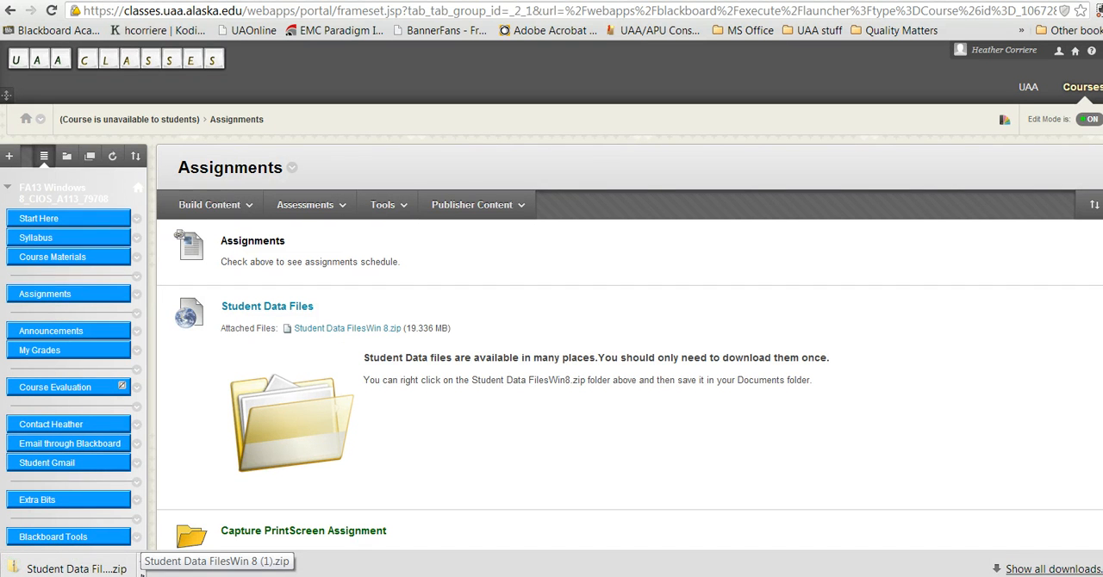
{"action": "left_click", "coordinate": [131, 569]}
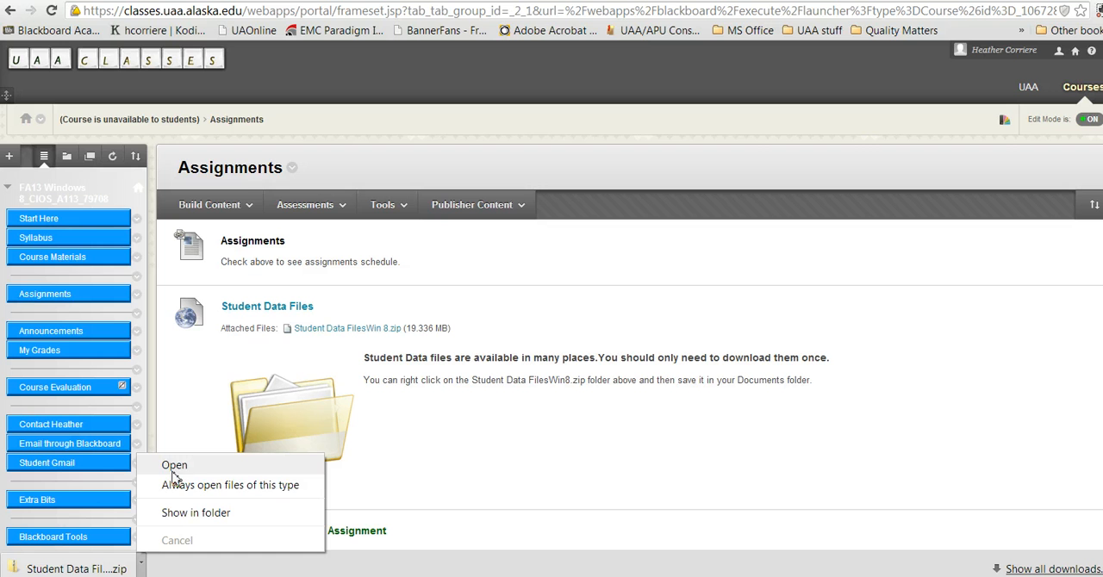
Step: Reveal the zip in the Downloads folder and try dragging it toward Desktop and Documents
{"action": "left_click", "coordinate": [178, 519]}
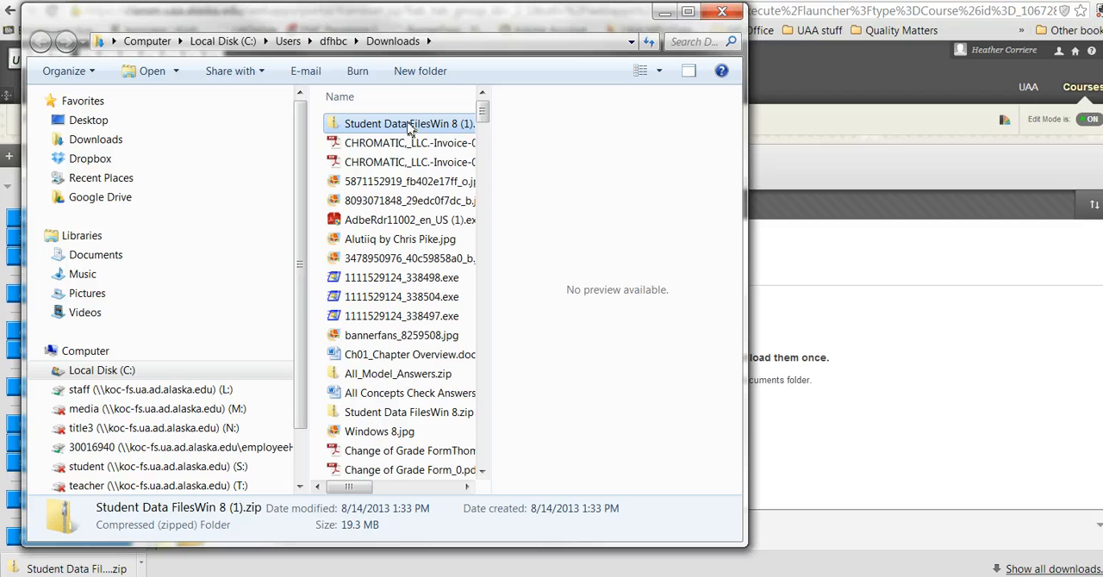
{"action": "mouse_move", "coordinate": [408, 124]}
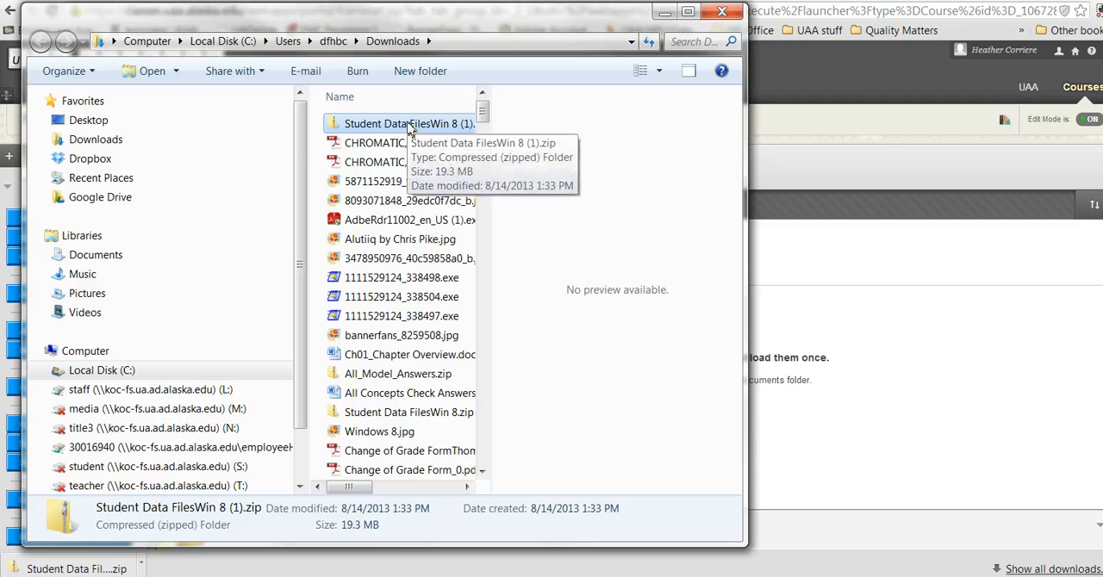
{"action": "left_click_drag", "start_coordinate": [412, 127], "coordinate": [145, 129]}
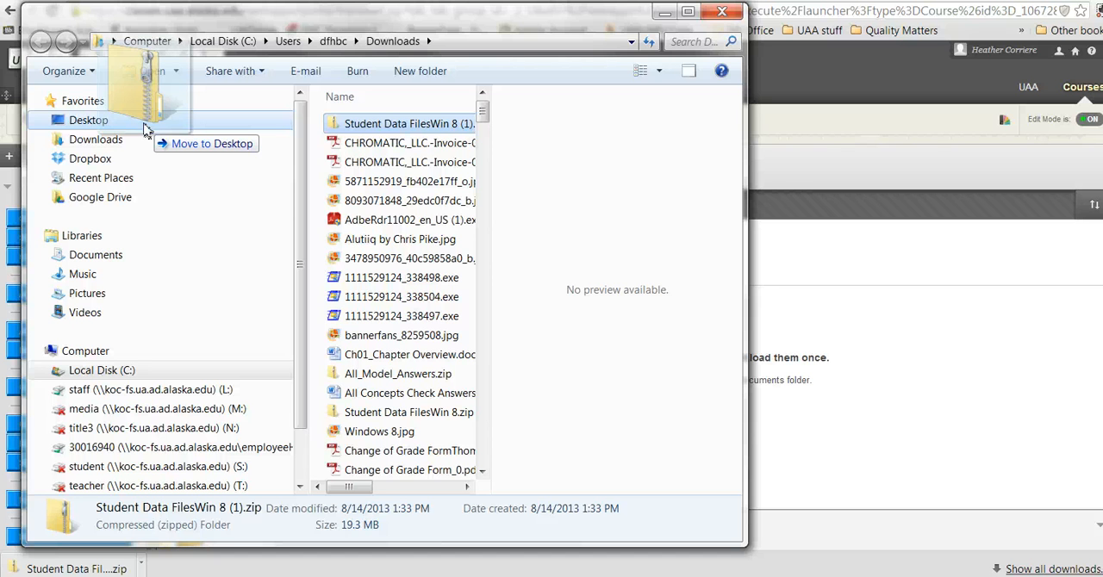
{"action": "mouse_move", "coordinate": [145, 129]}
{"action": "left_mouse_down"}
{"action": "mouse_move", "coordinate": [142, 261]}
{"action": "mouse_move", "coordinate": [405, 129]}
{"action": "left_mouse_up"}
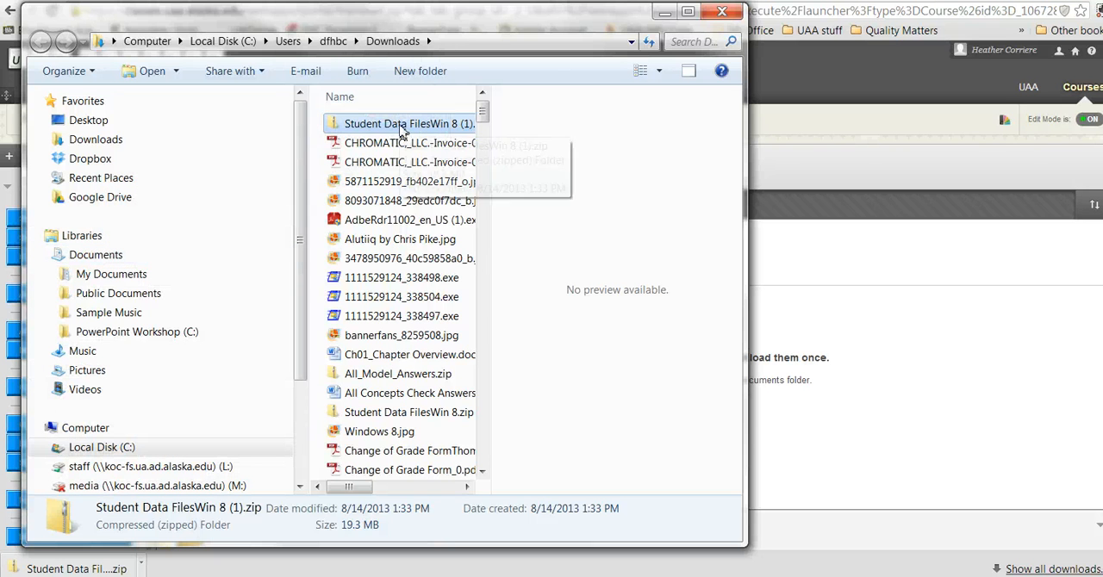
Step: Enter the zip's Student Data Files folder to list the ten chapter data folders
{"action": "double_click", "coordinate": [403, 129]}
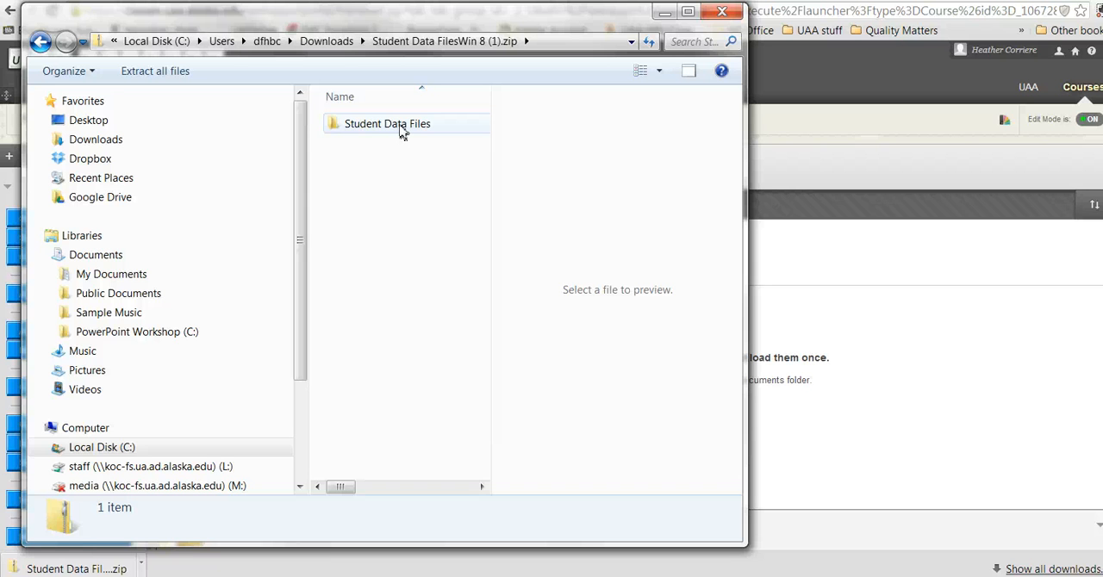
{"action": "double_click", "coordinate": [402, 131]}
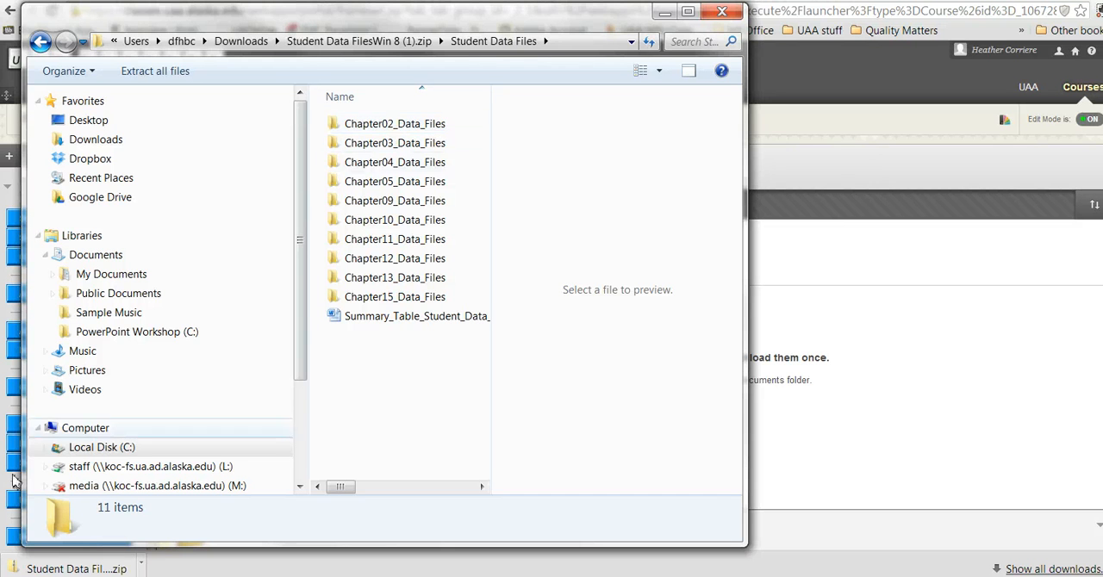
Step: Expand Computer and the HEATHER2012 (F:) drive's folders in the navigation pane
{"action": "left_click", "coordinate": [52, 235]}
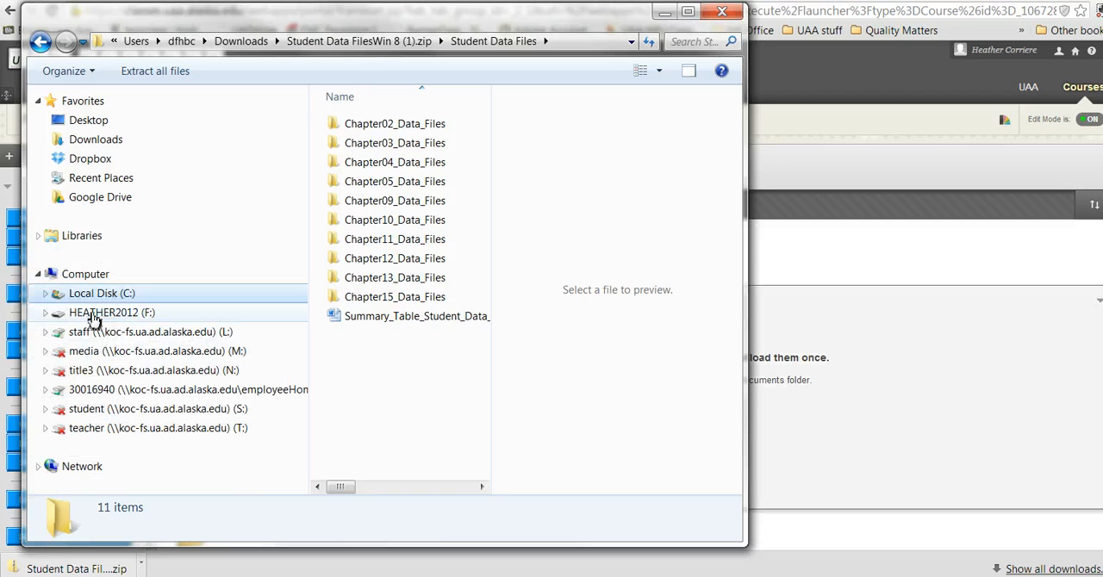
{"action": "left_click", "coordinate": [46, 314]}
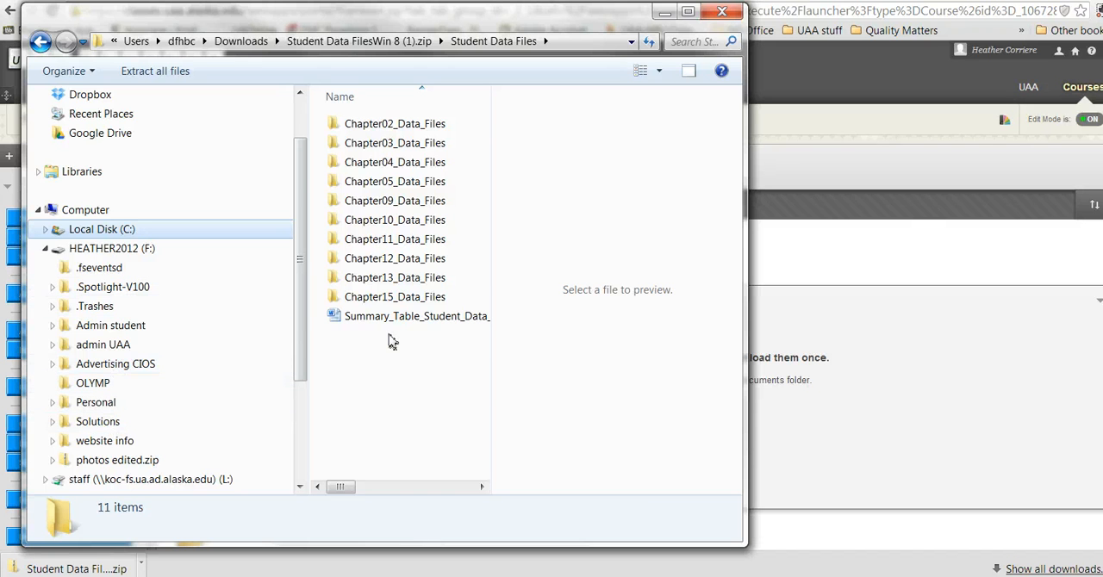
Step: Drag Chapter02_Data_Files toward the USB drive's folders and back over the file list
{"action": "left_click", "coordinate": [390, 129]}
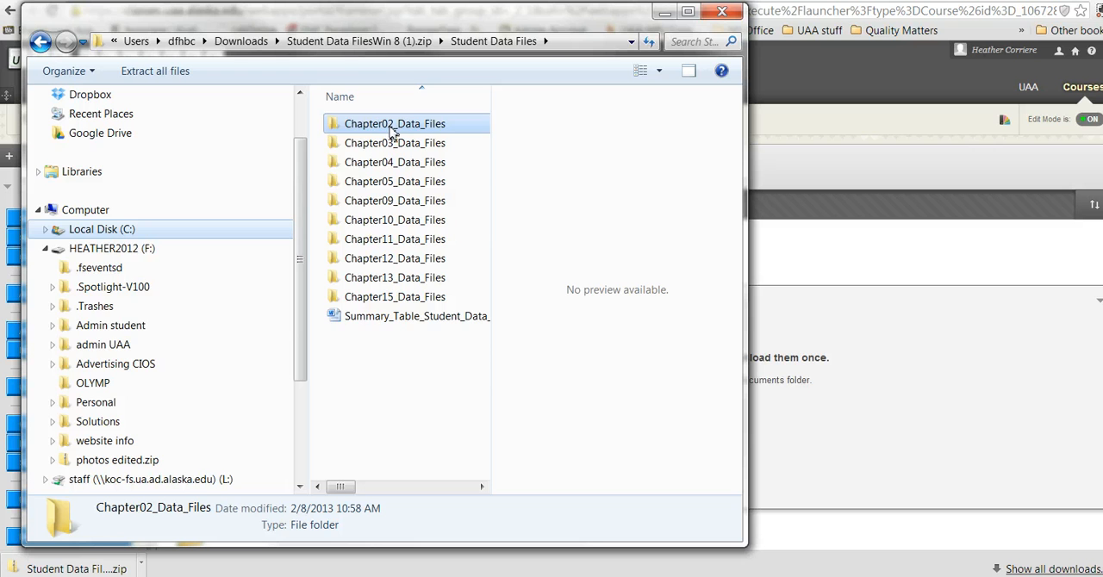
{"action": "left_click_drag", "start_coordinate": [391, 130], "coordinate": [62, 379]}
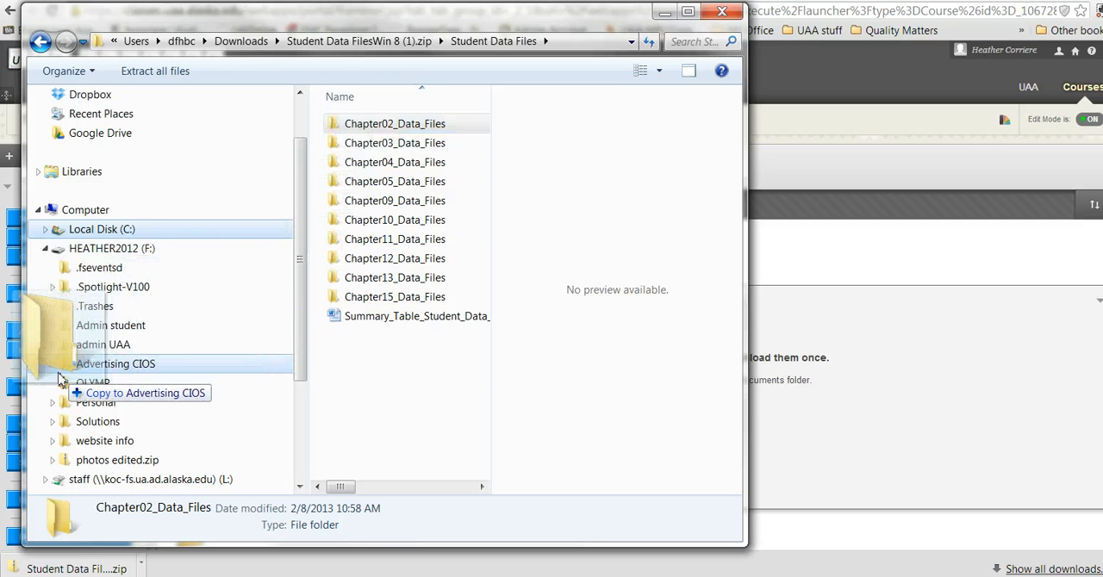
{"action": "left_click_drag", "start_coordinate": [62, 379], "coordinate": [402, 129]}
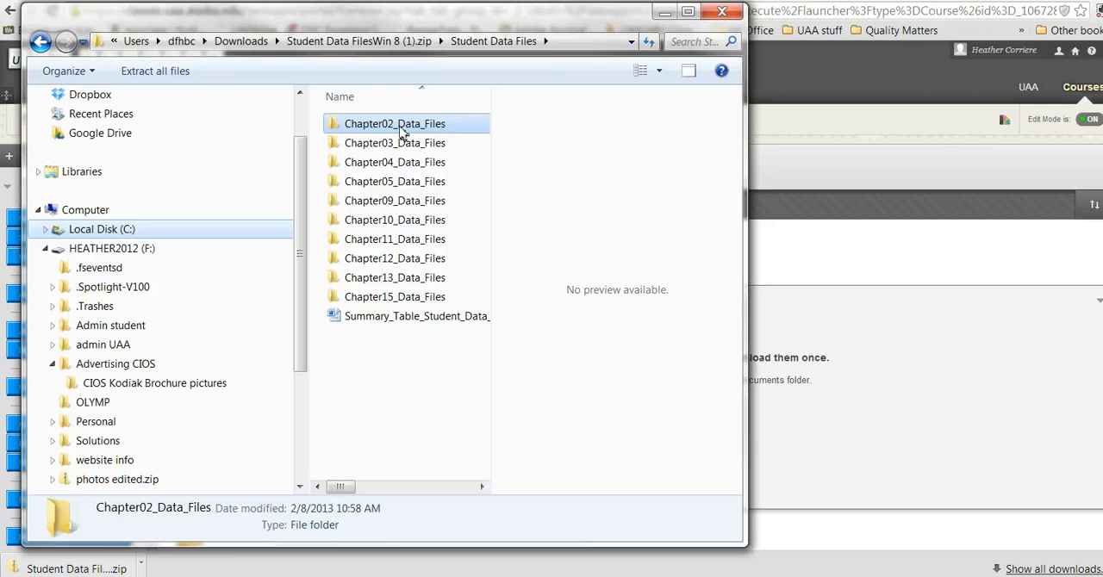